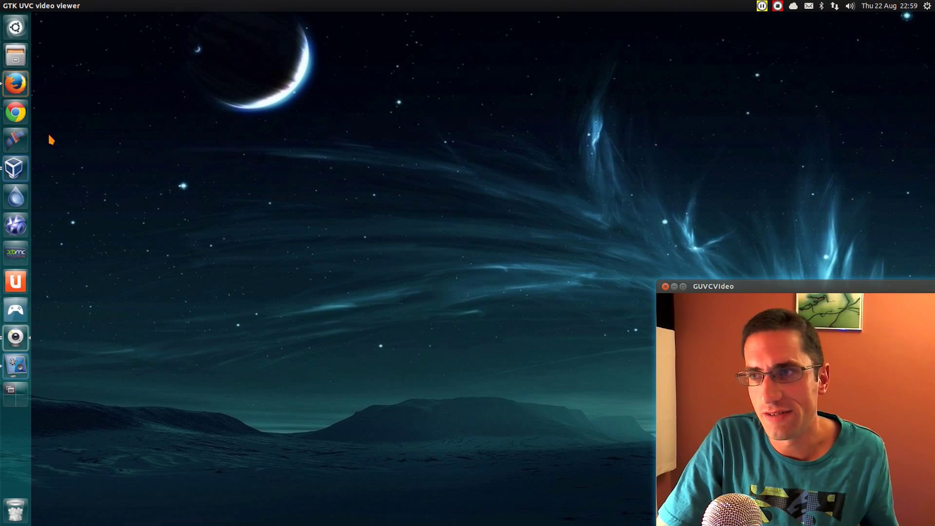
Scroll through the ubuntu-12.04.3 milestone bug list in Firefox, then minimize the browser
click(16, 85)
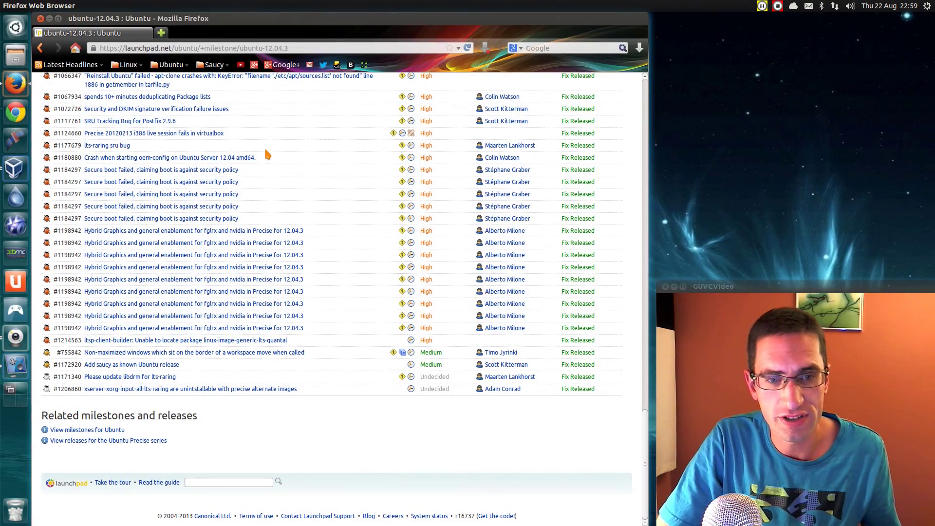
scroll(317, 197, up, 20)
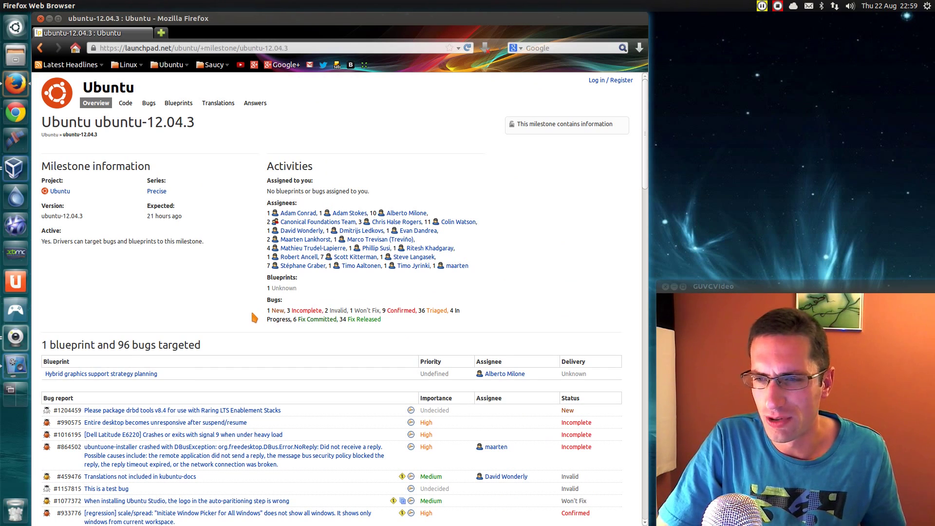
scroll(293, 351, down, 10)
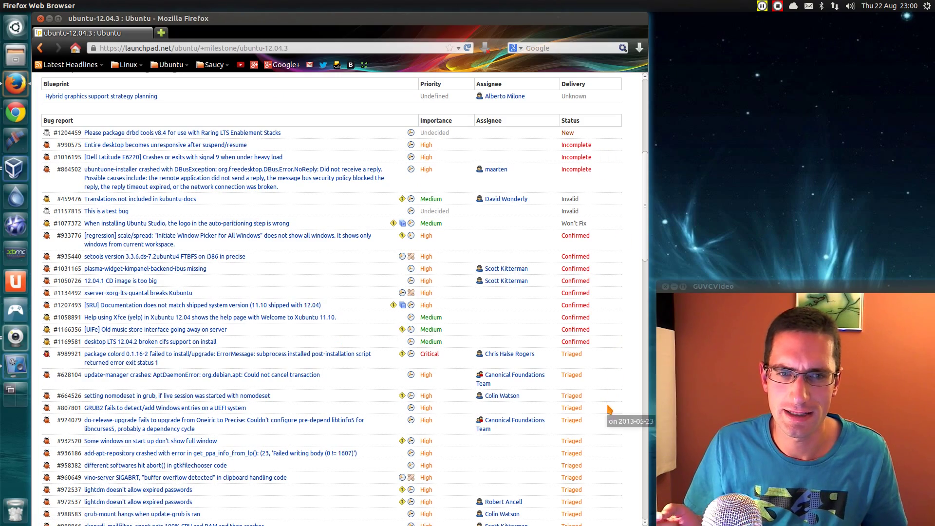
scroll(586, 437, down, 6)
scroll(587, 437, down, 8)
scroll(570, 254, down, 8)
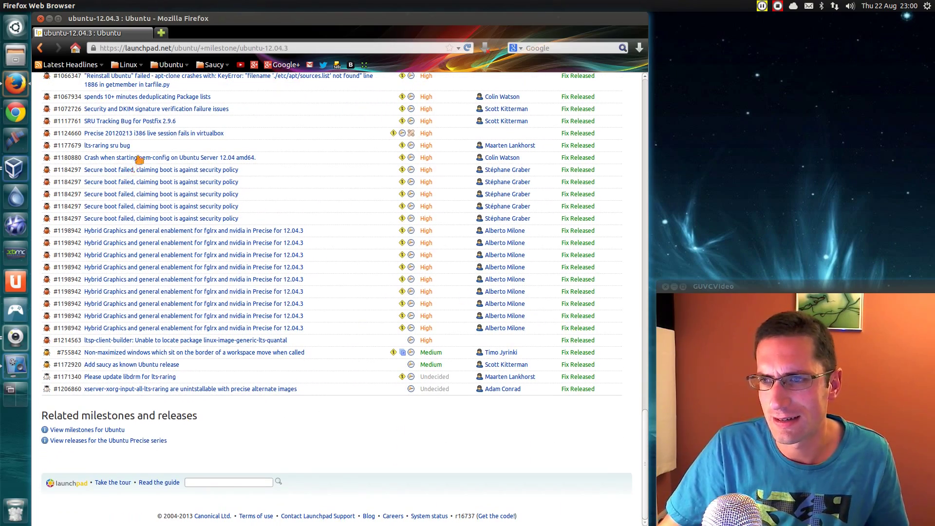
click(49, 19)
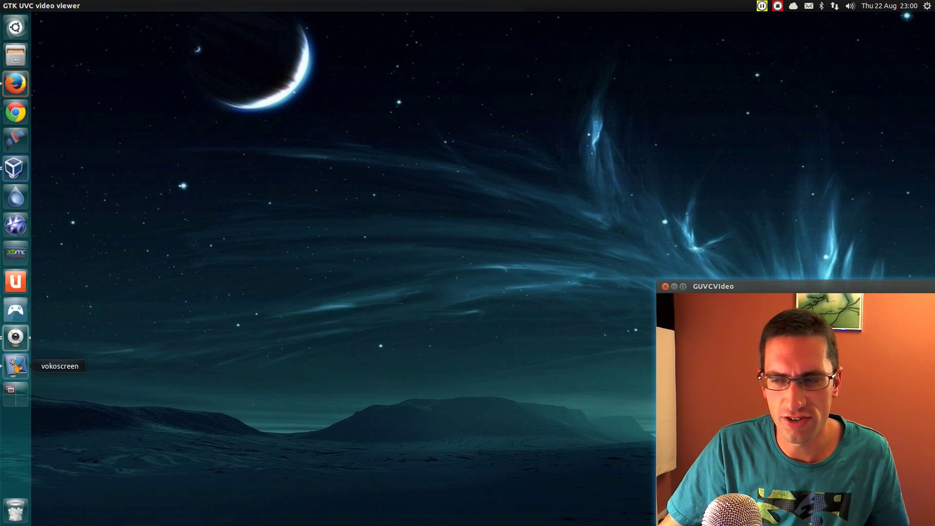
Bring the running Ubuntu 12.04 x64 VM forward from VirtualBox to show its Update Manager
click(16, 171)
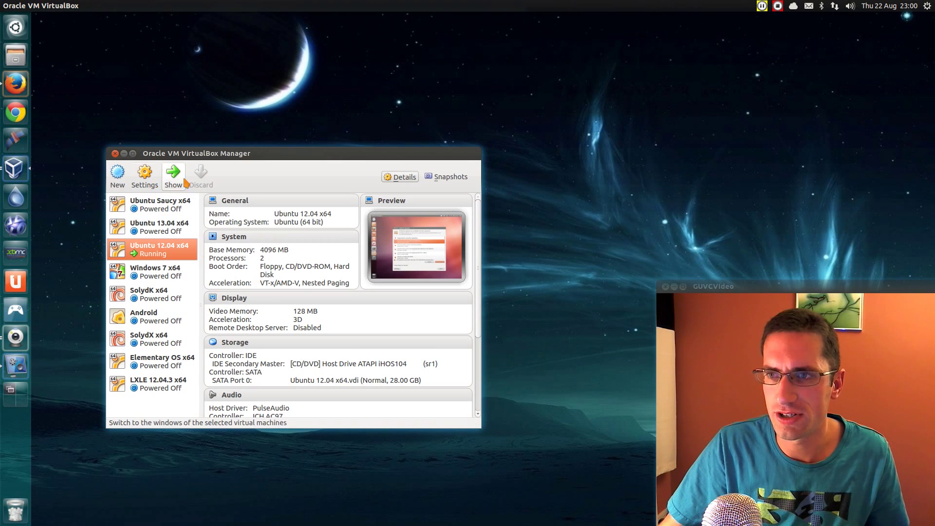
click(177, 178)
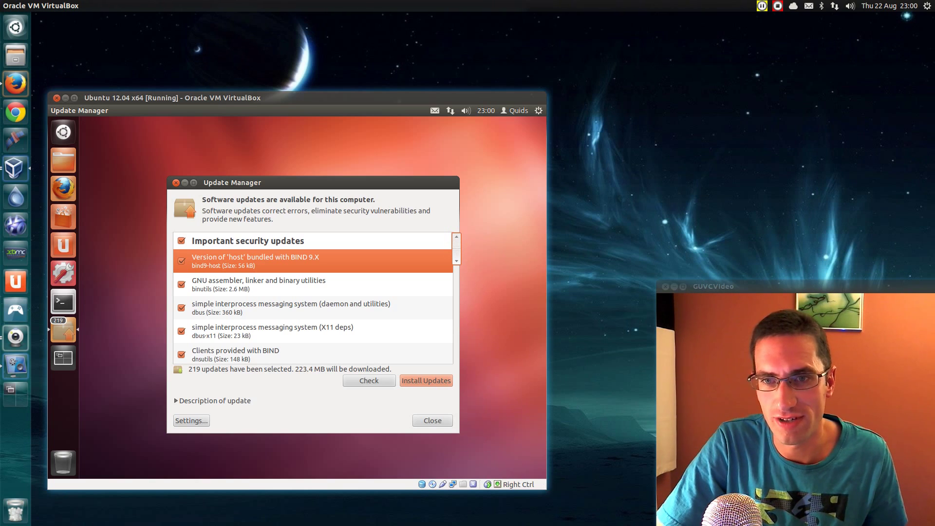
scroll(456, 239, down, 2)
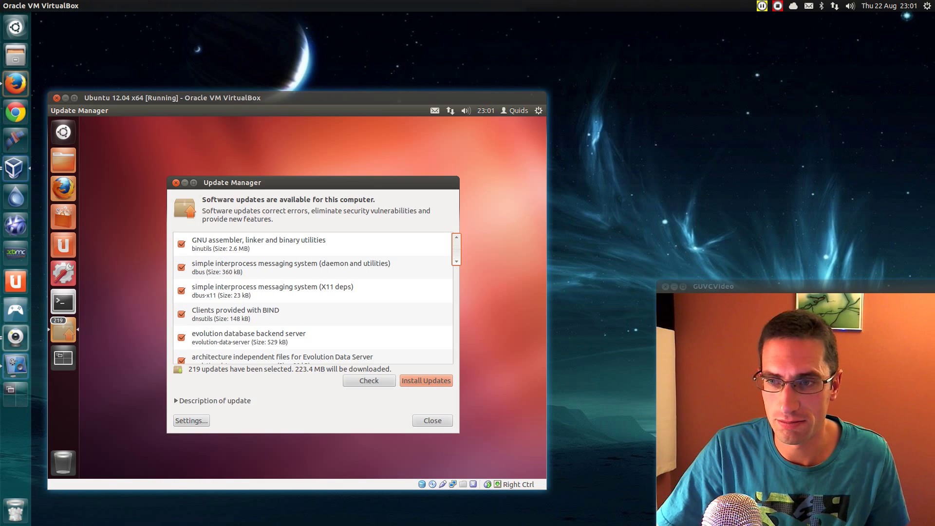
scroll(311, 297, down, 5)
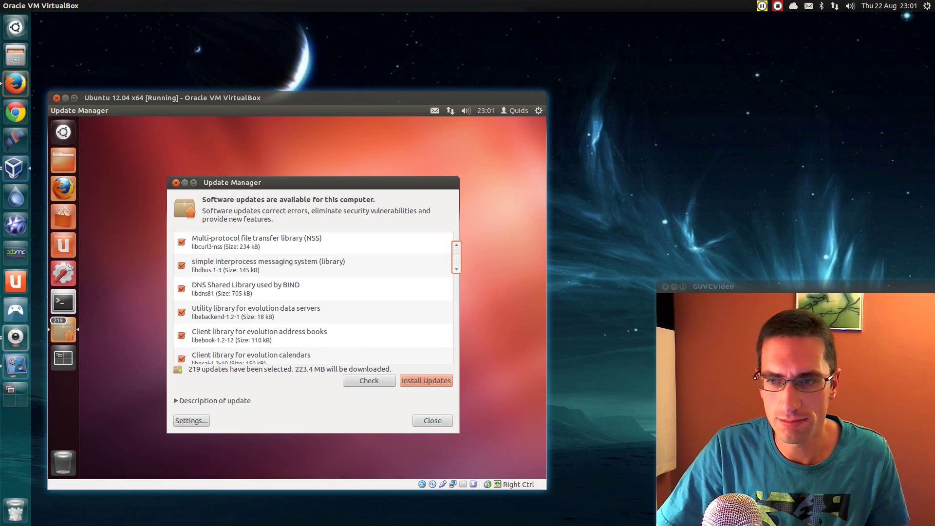
scroll(312, 297, down, 15)
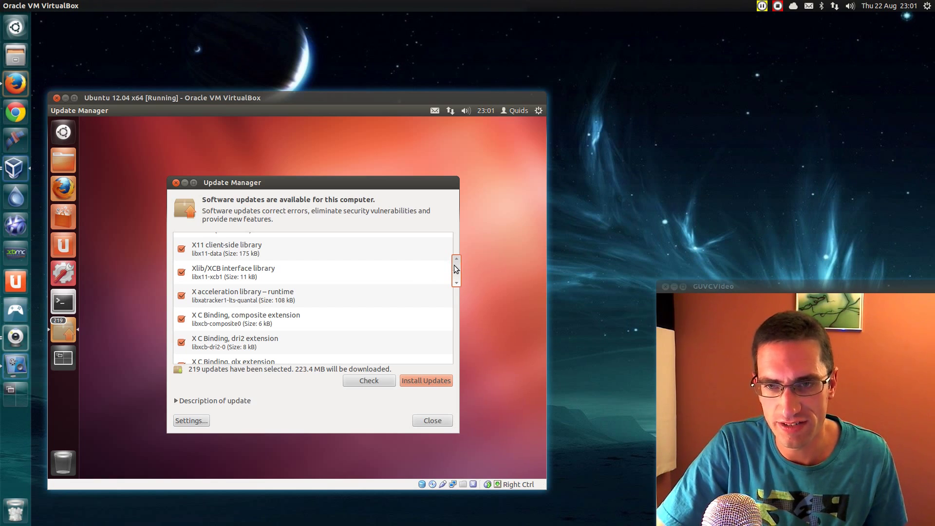
mouse_move(452, 263)
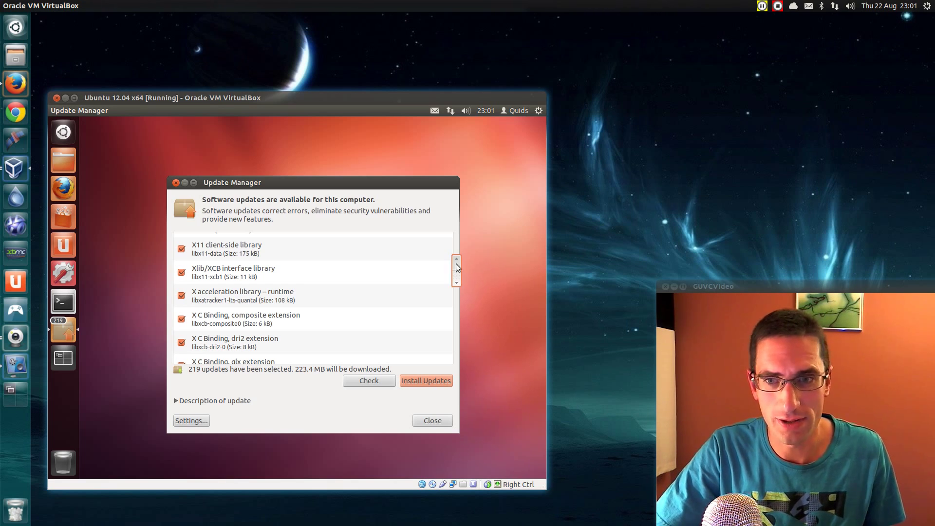
scroll(457, 265, down, 3)
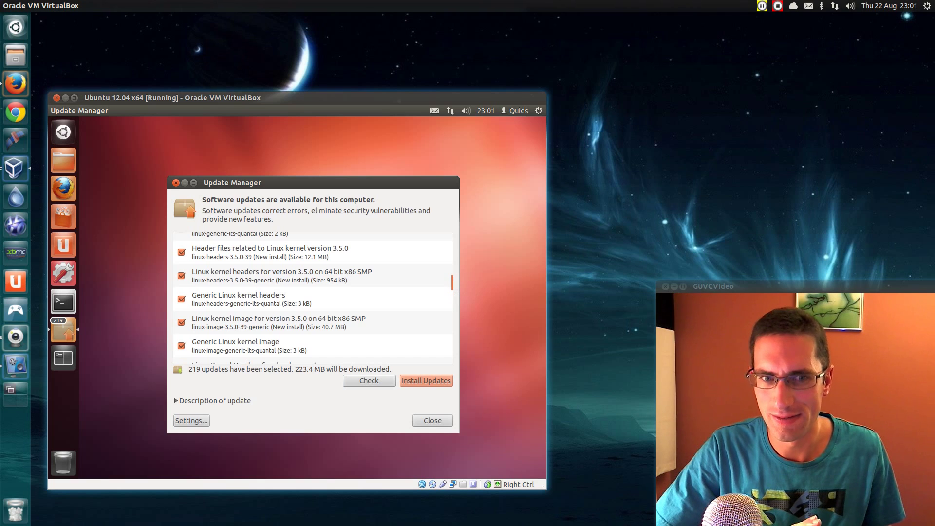
Review the 219 updates, from the Linux 3.5.0 kernel headers down to the X.Org Intel driver
click(387, 280)
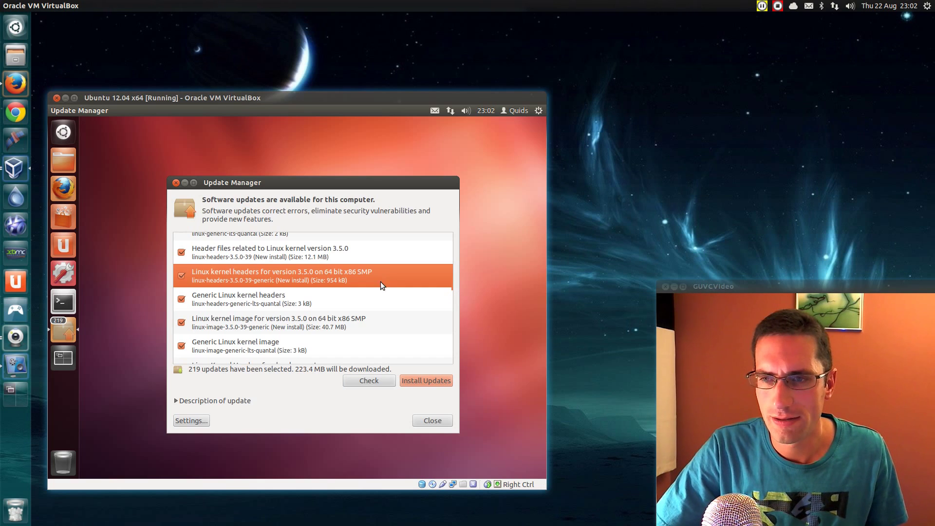
click(253, 307)
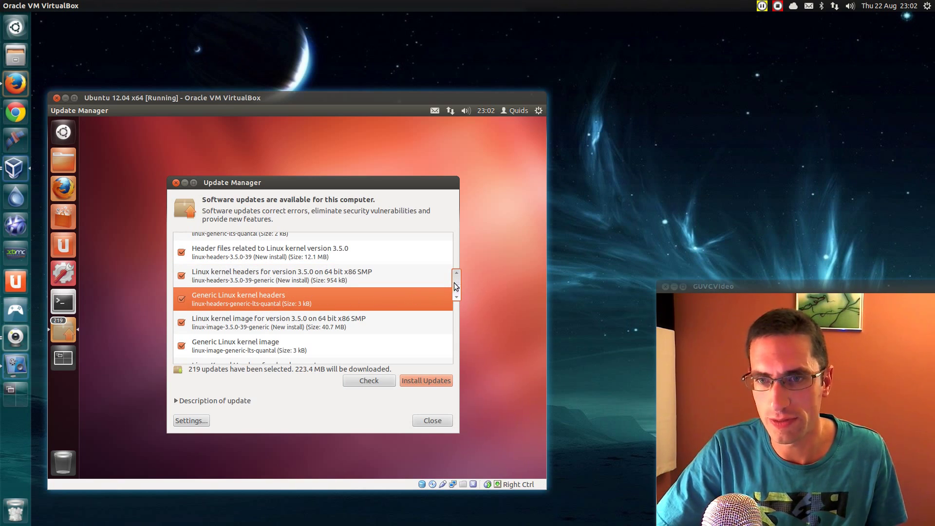
scroll(456, 287, down, 5)
scroll(456, 294, down, 8)
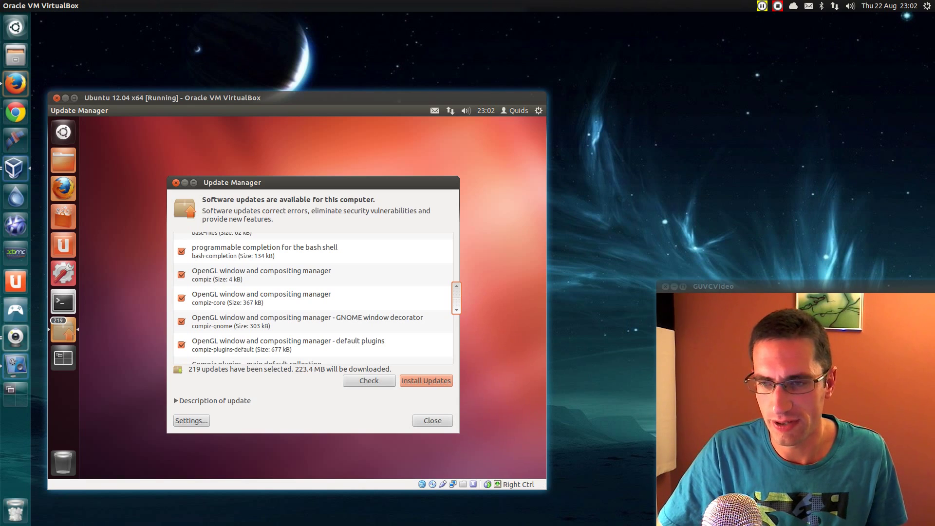
drag(456, 295, 456, 325)
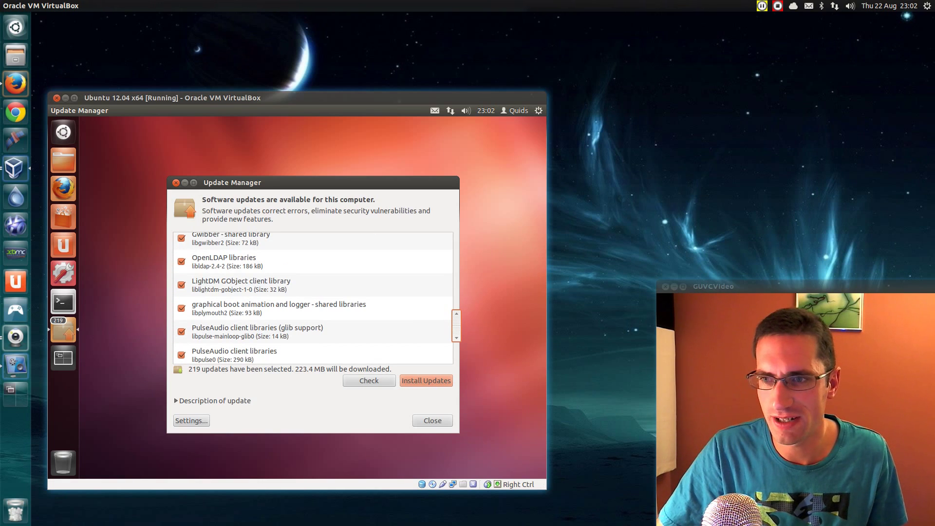
scroll(419, 312, down, 2)
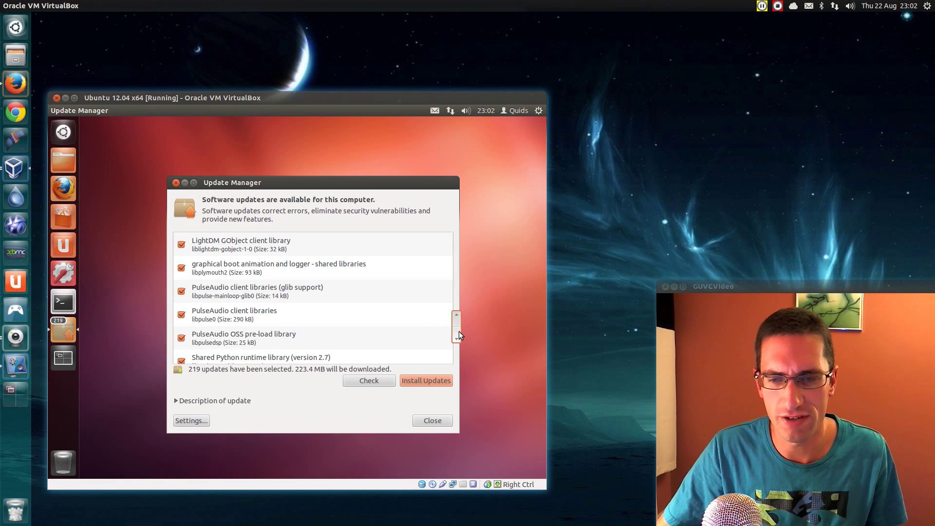
scroll(459, 329, down, 5)
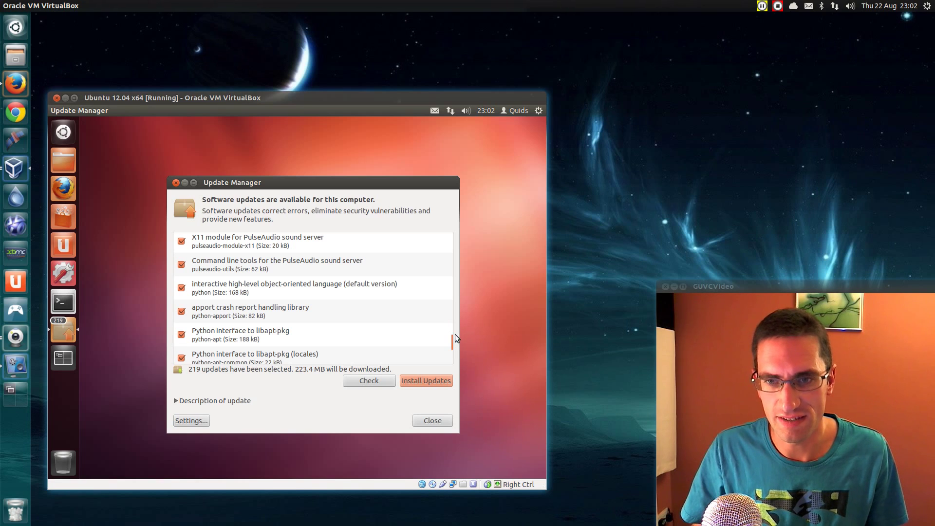
drag(459, 337, 460, 349)
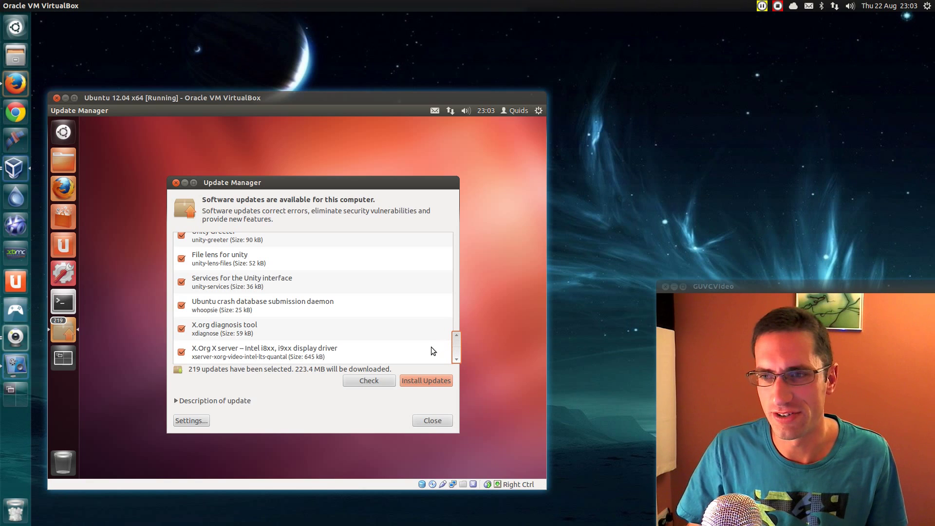
Install the 219 selected updates, authenticating with the admin password
click(424, 380)
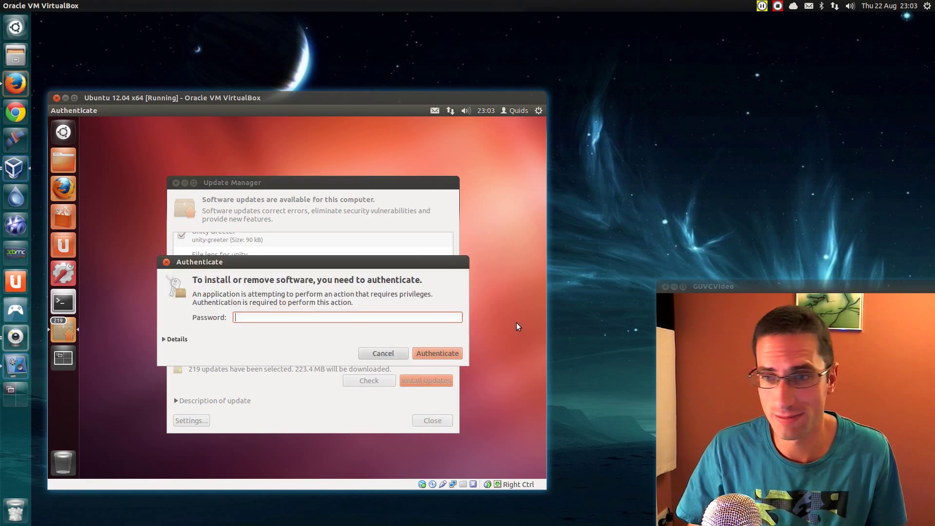
text(•••••••••)
key(Return)
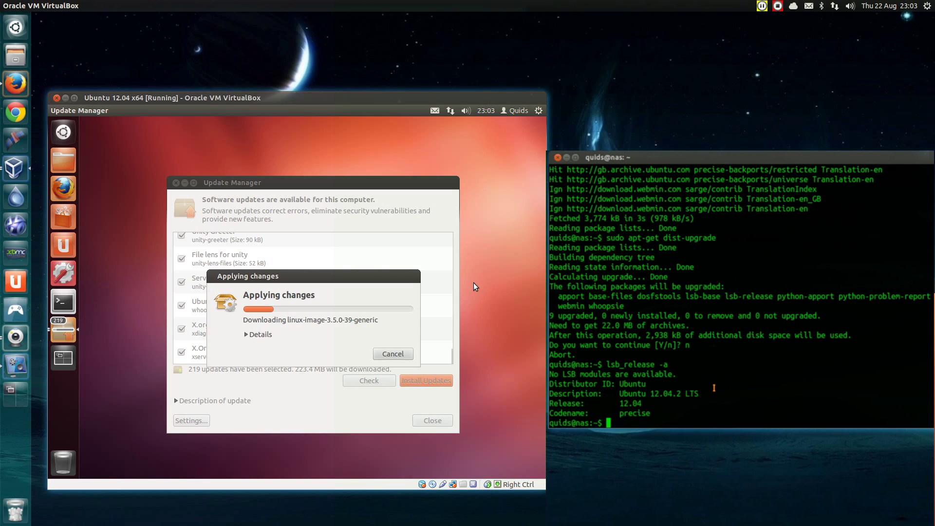
Run sudo apt-get dist-upgrade on the NAS, giving the sudo password and confirming with y
drag(703, 391, 625, 394)
text(sudo apt-get update)
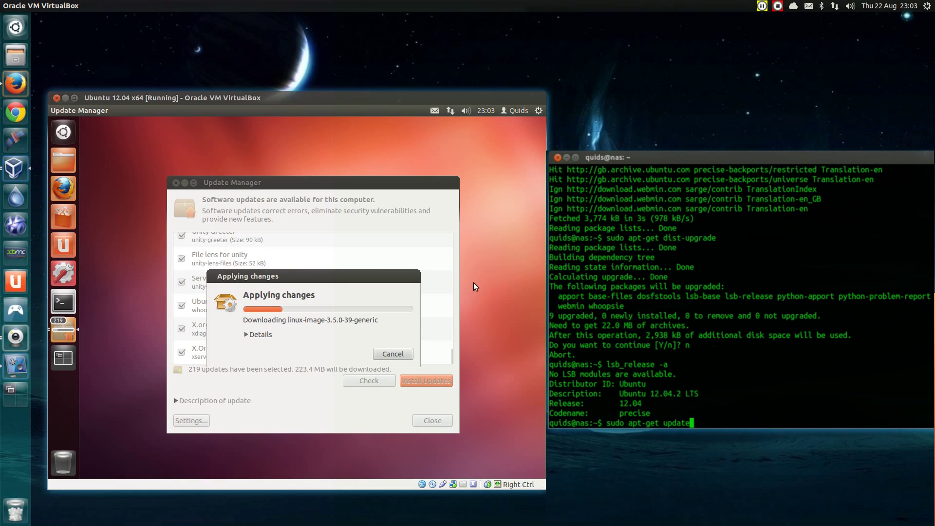
key(Up)
key(Up)
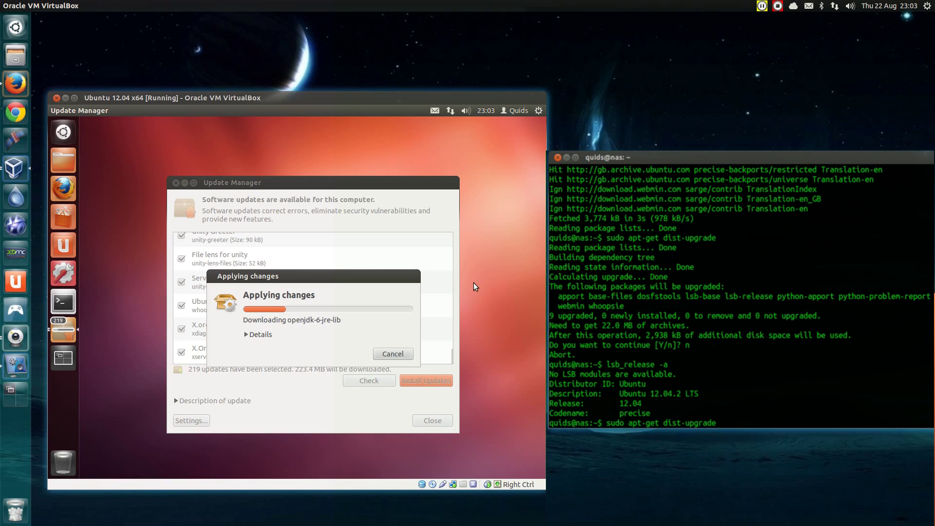
key(Return)
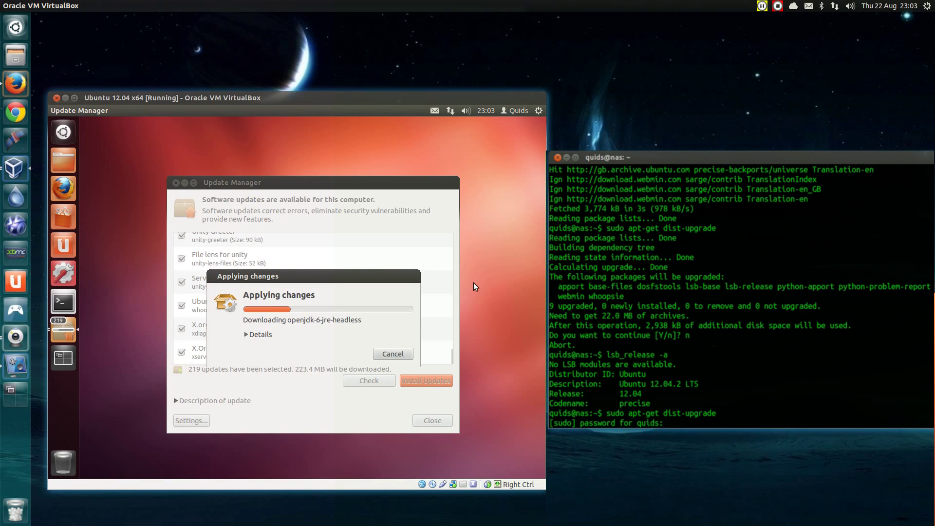
key(Return)
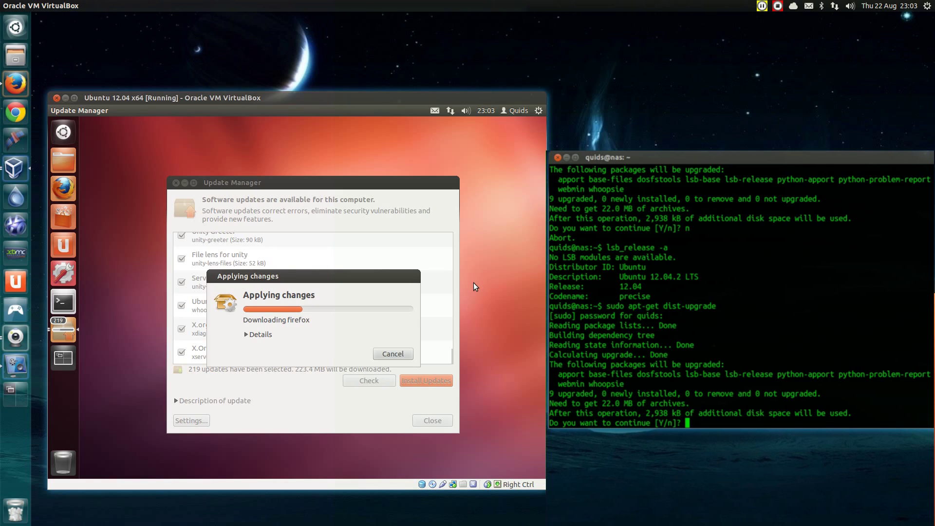
text(y)
key(Return)
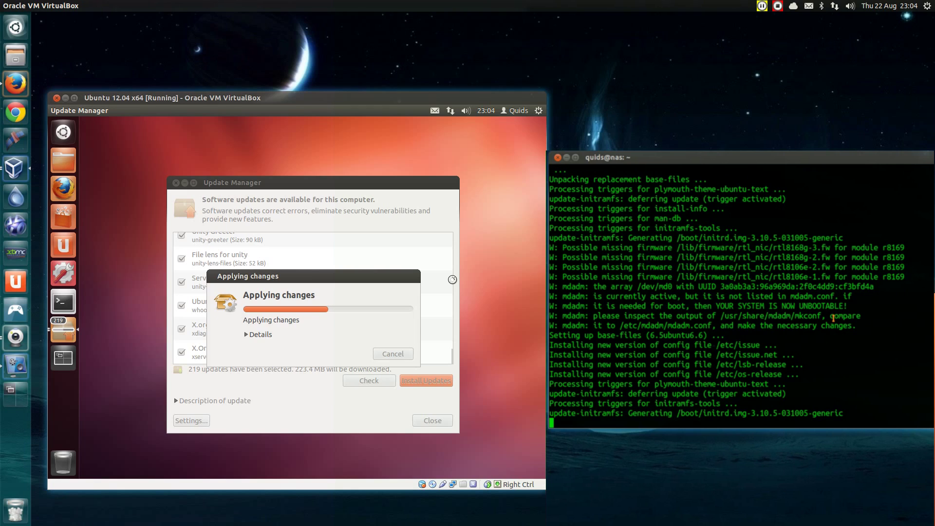
key(alt+Tab)
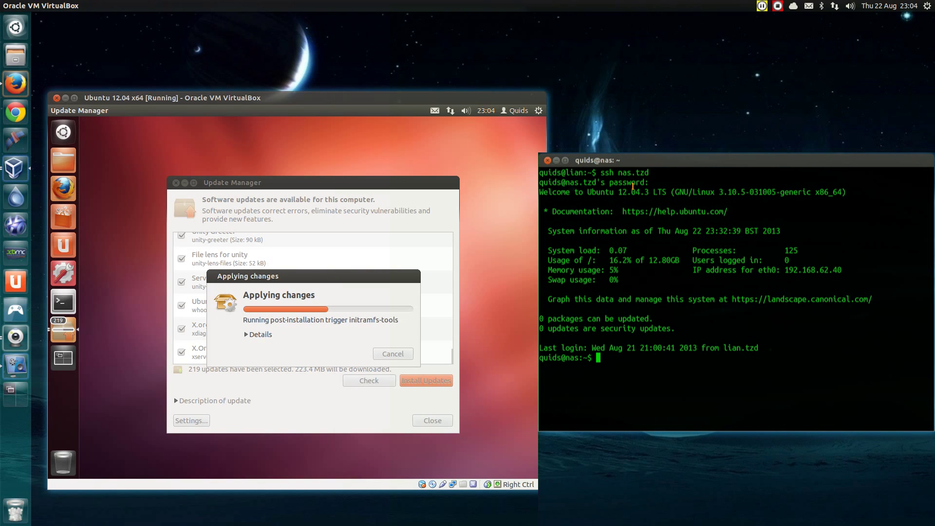
drag(618, 192, 649, 191)
drag(719, 192, 745, 190)
click(759, 203)
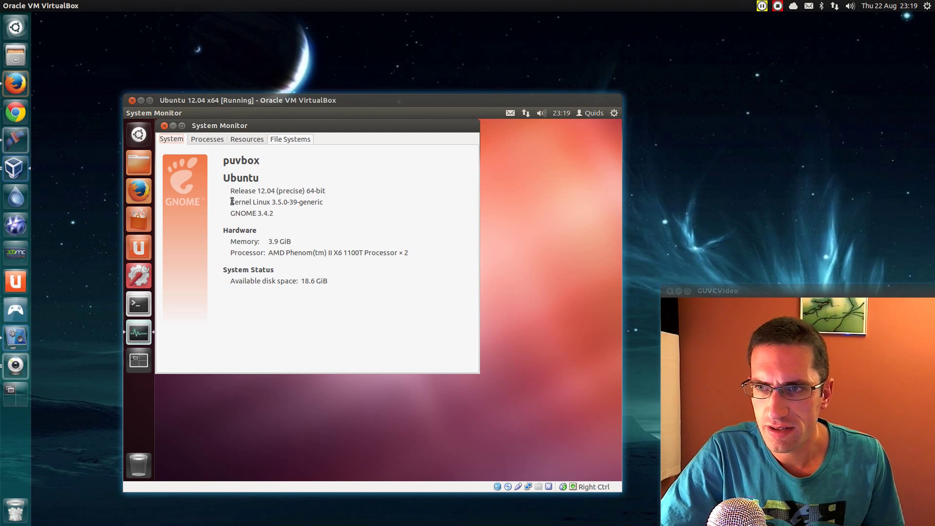
Highlight the 3.5.0-39-generic kernel line and 12.04 release in System Monitor, then minimise it
drag(231, 202, 341, 192)
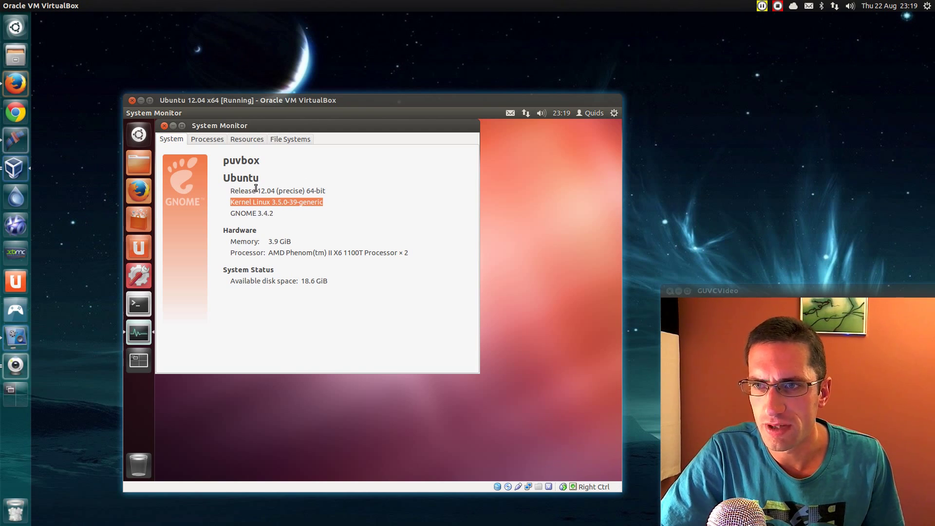
drag(258, 190, 275, 188)
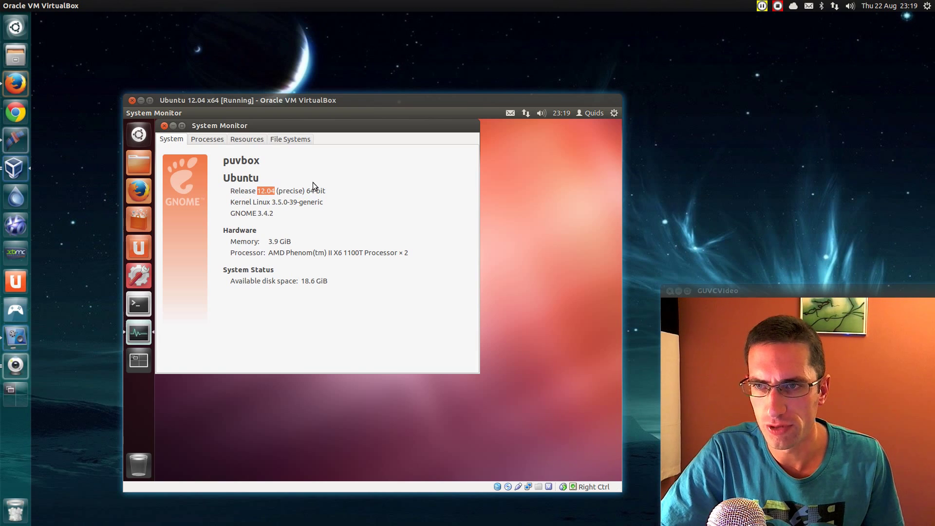
click(173, 126)
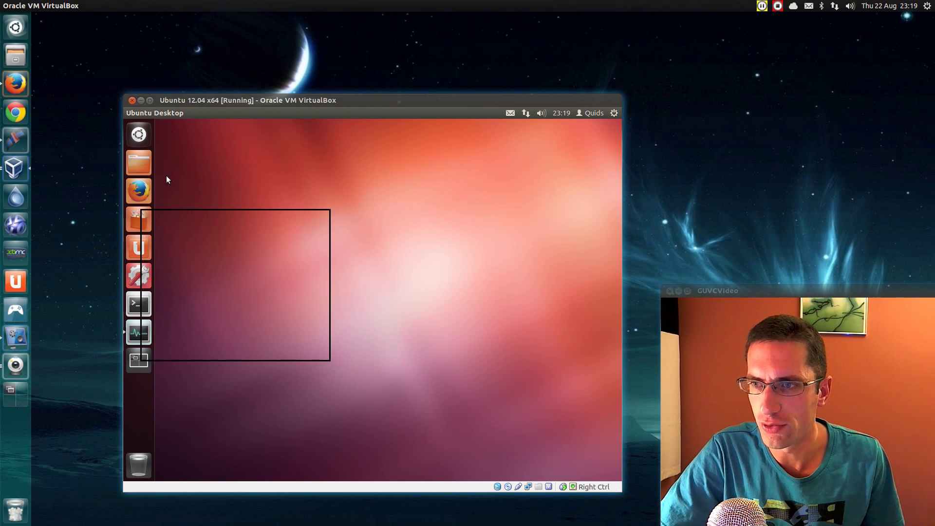
Run lsb_release -a in a new VM terminal and highlight the 12.04.3 version
click(139, 305)
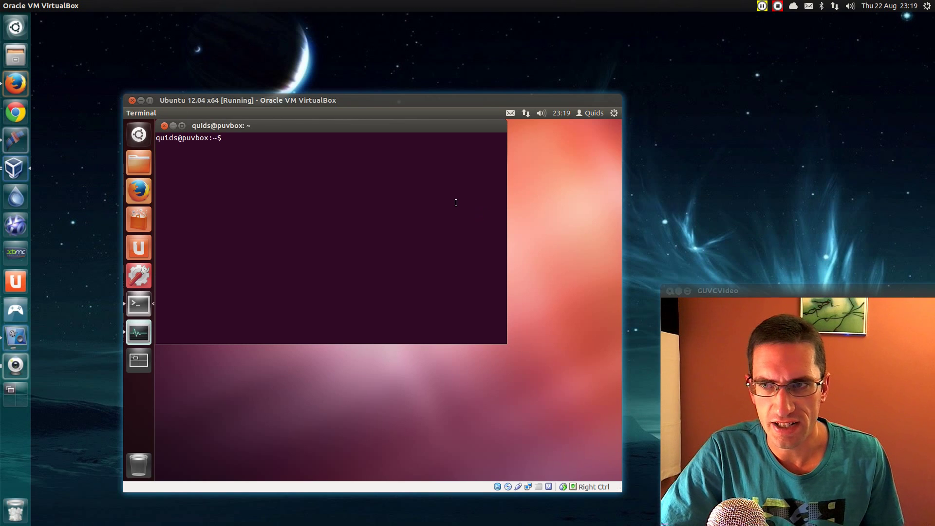
text(lsb_r)
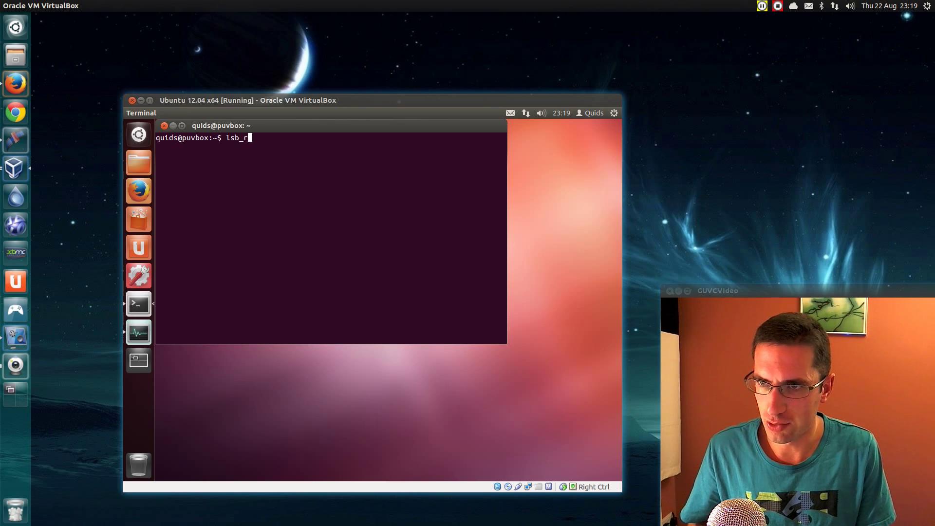
text(elease -a)
key(Return)
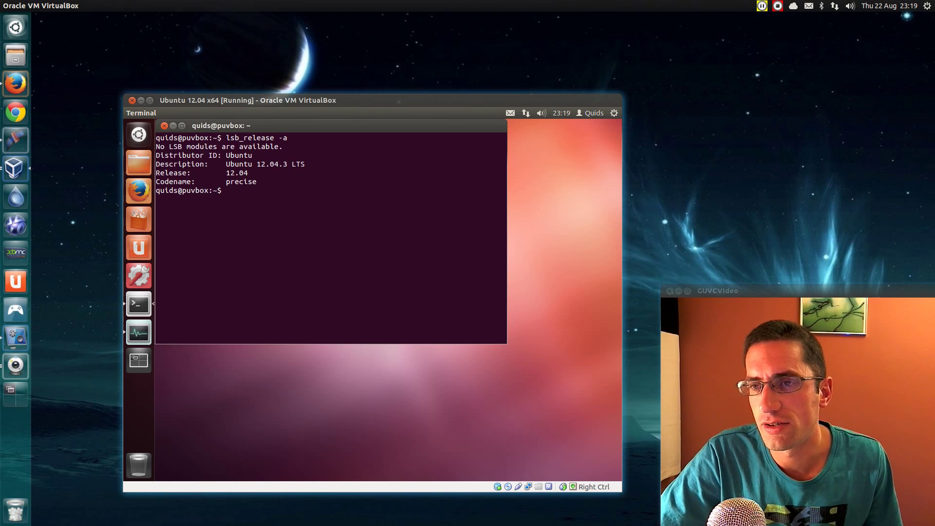
drag(257, 163, 287, 163)
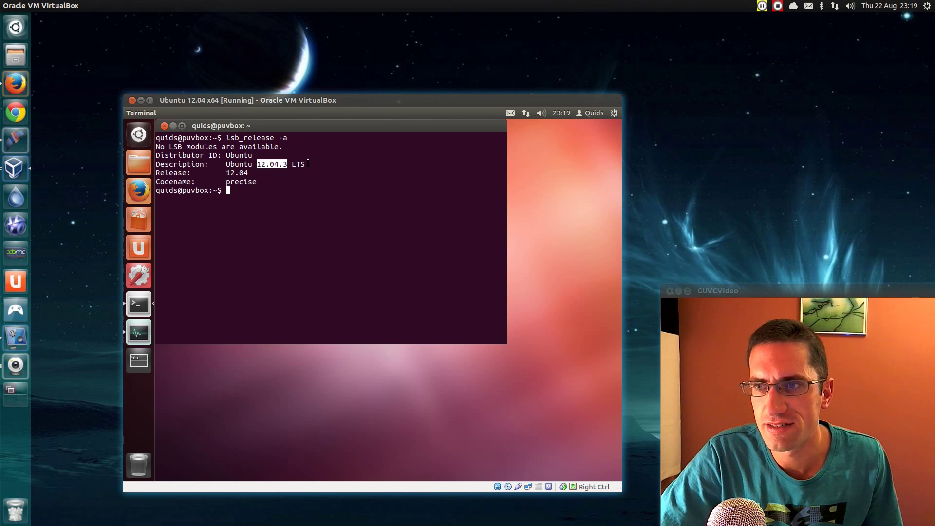
click(328, 194)
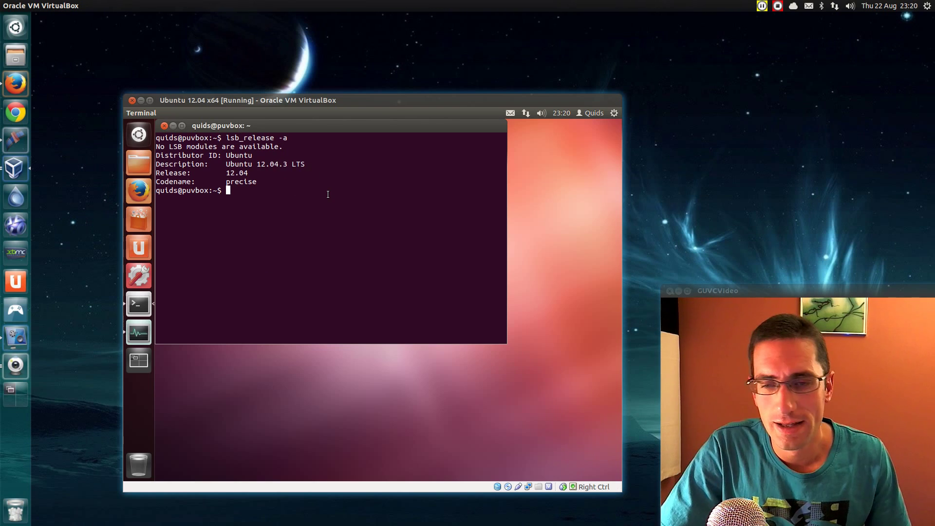